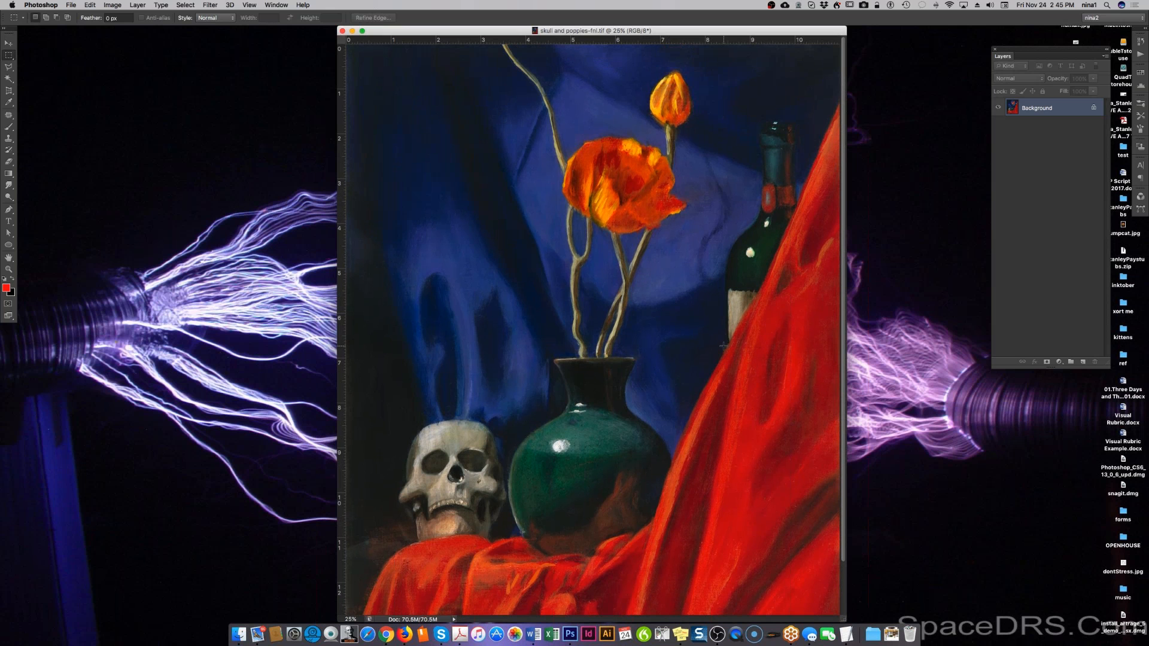
Check the painting's pixel dimensions, document size and resolution without changing them.
{"action": "key", "text": "super+minus"}
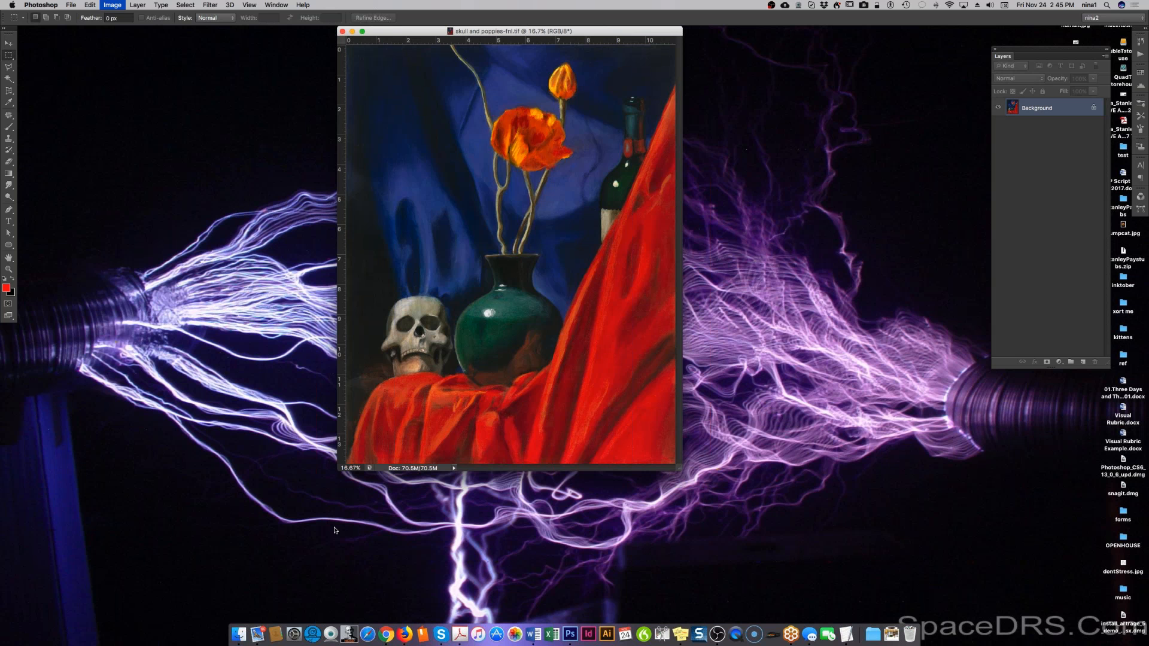
{"action": "key", "text": "super+alt+i"}
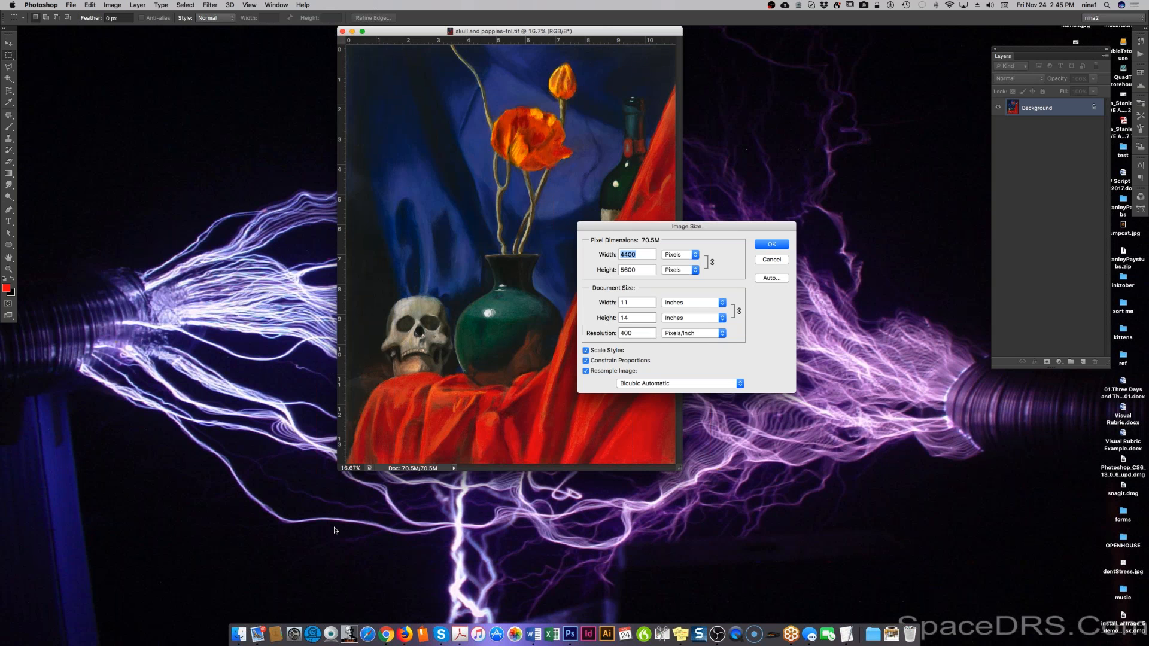
{"action": "key", "text": "Escape"}
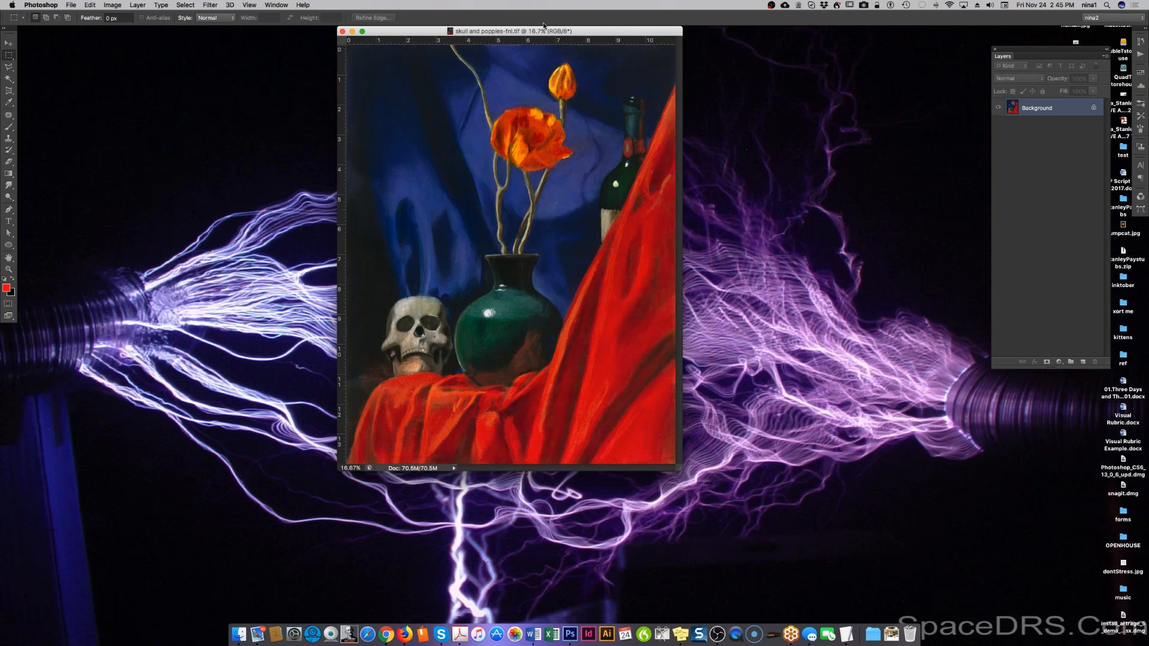
{"action": "left_click_drag", "start_coordinate": [571, 32], "coordinate": [569, 87]}
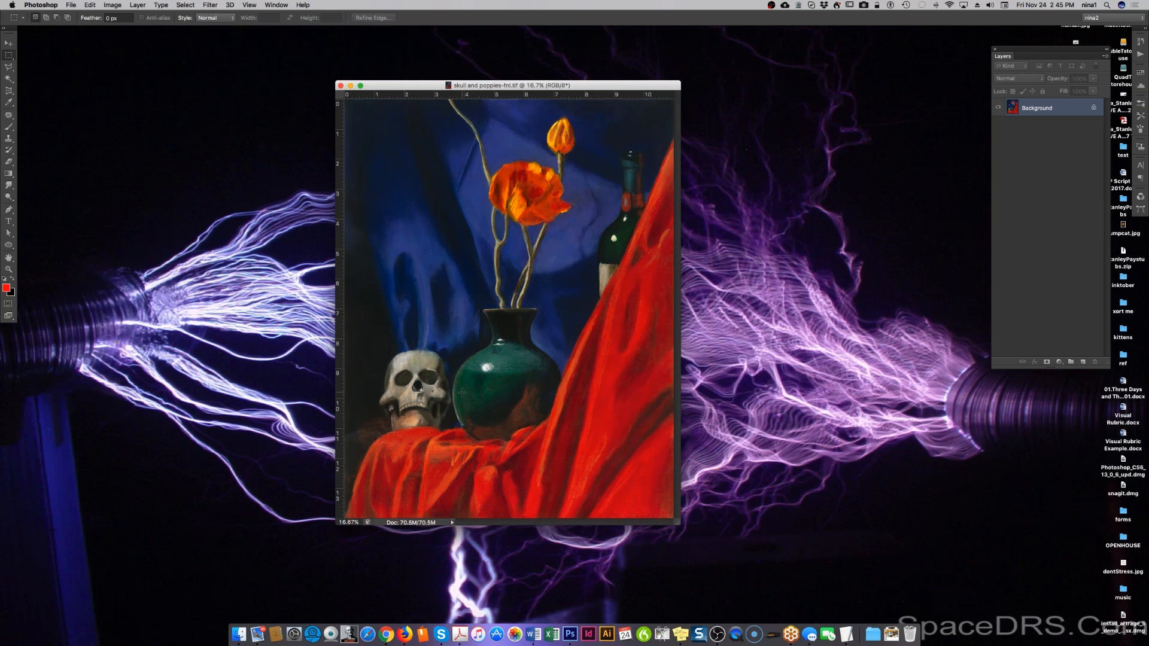
Invert the painting's colors and invert them back.
{"action": "key", "text": "super+i"}
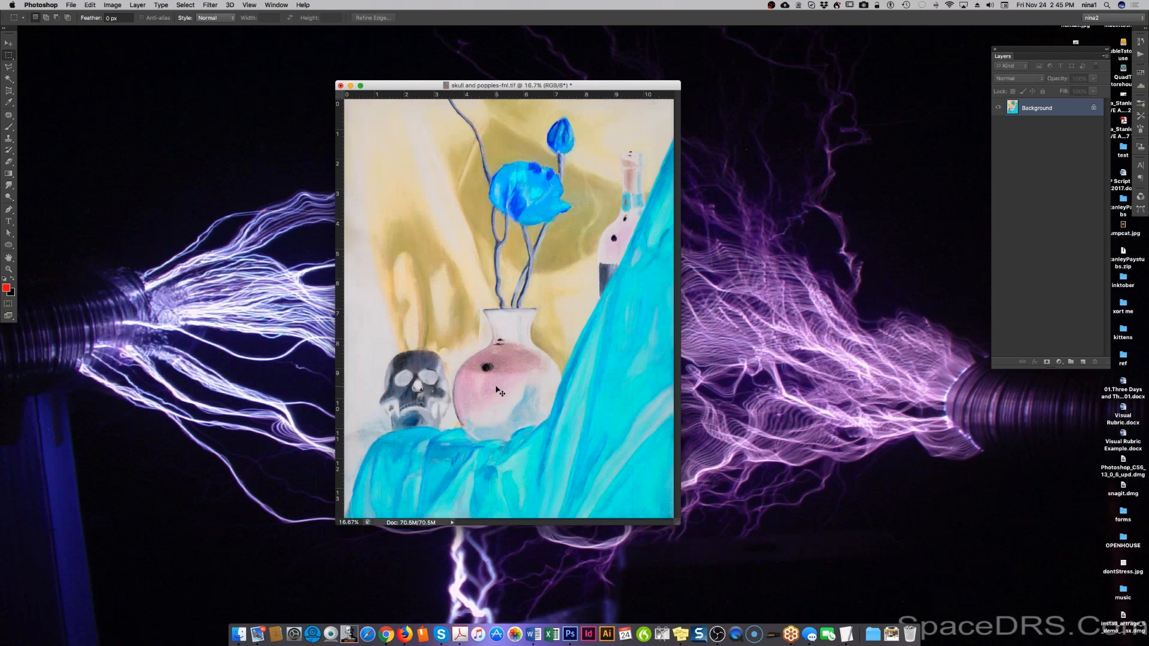
{"action": "key", "text": "super+i"}
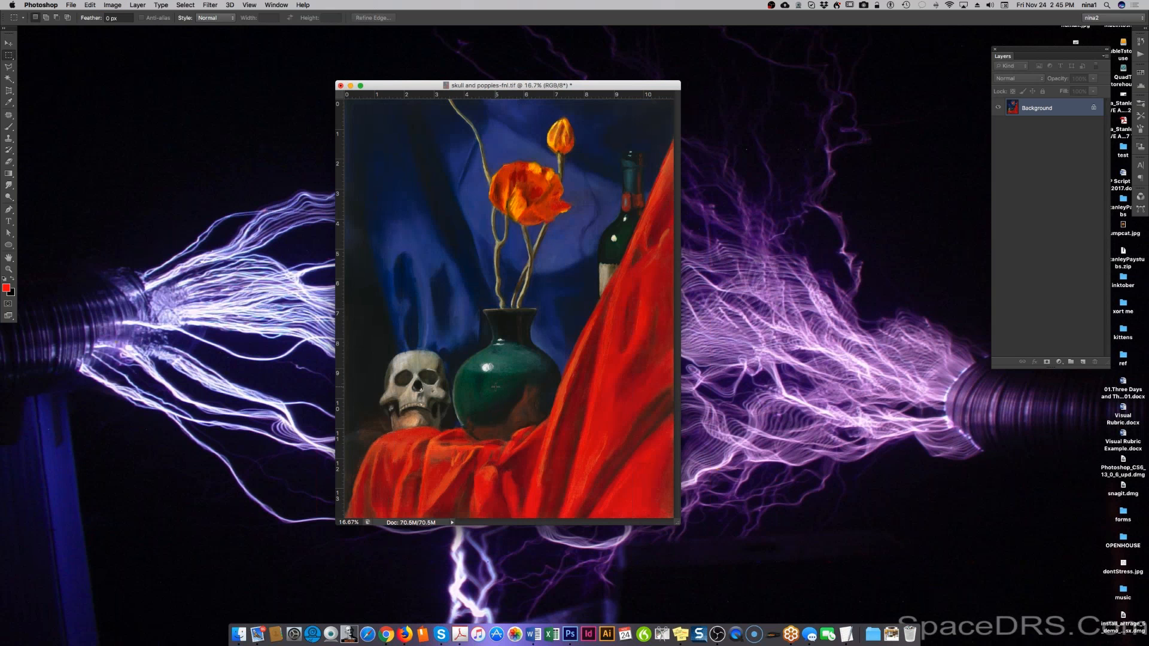
Resample the painting to a resolution of 200 pixels/inch, keeping its document size of 11 by 14 inches.
{"action": "left_click", "coordinate": [111, 5]}
{"action": "left_click", "coordinate": [132, 84]}
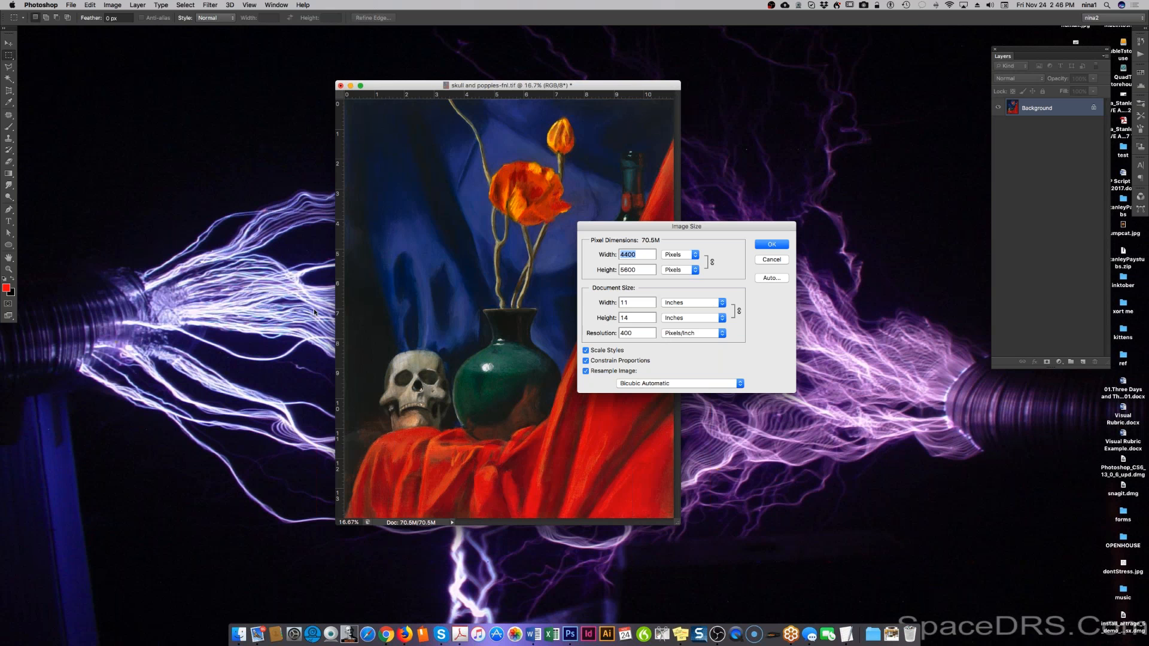
{"action": "left_click_drag", "start_coordinate": [428, 85], "coordinate": [251, 70]}
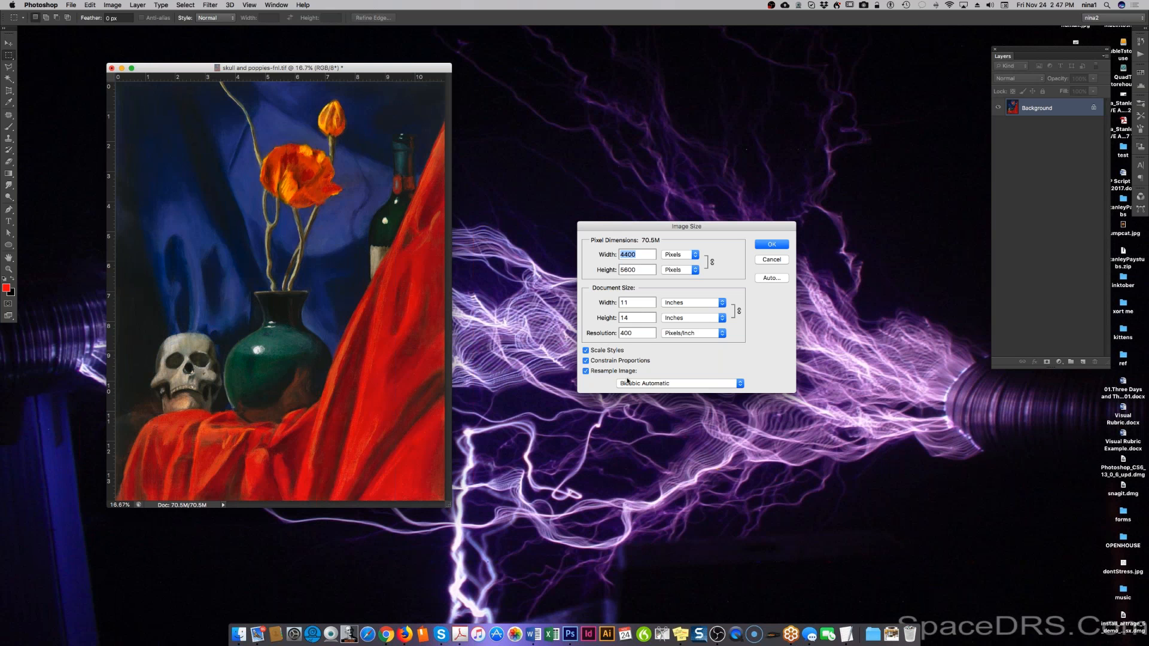
{"action": "double_click", "coordinate": [622, 333]}
{"action": "type", "text": "2"}
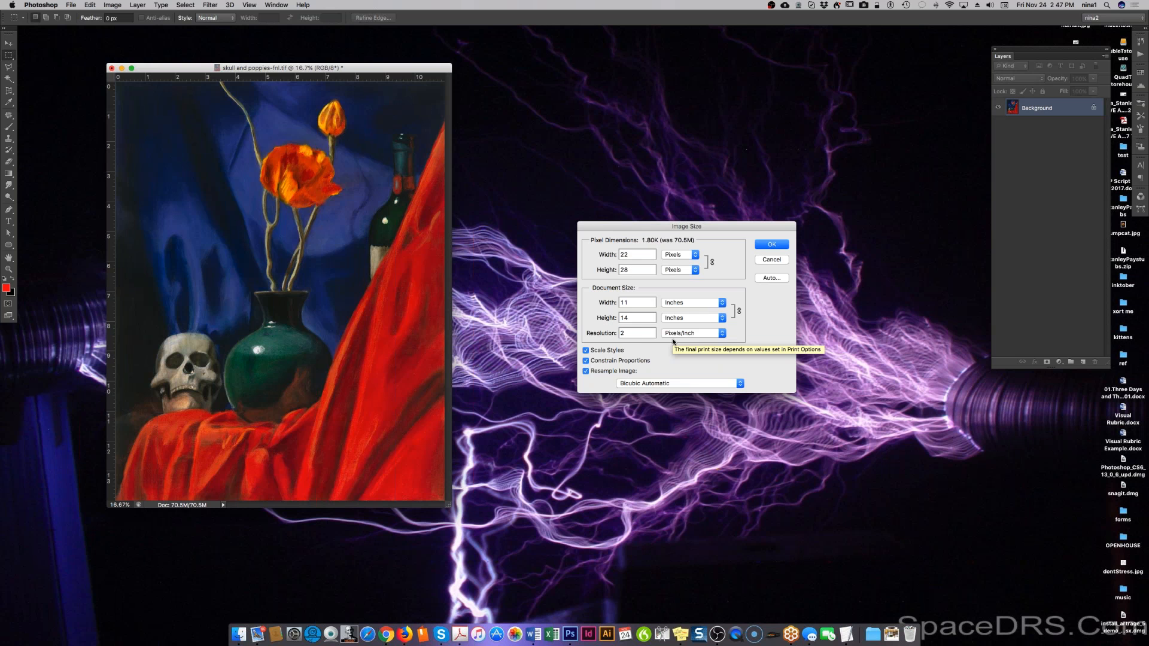
{"action": "type", "text": "00"}
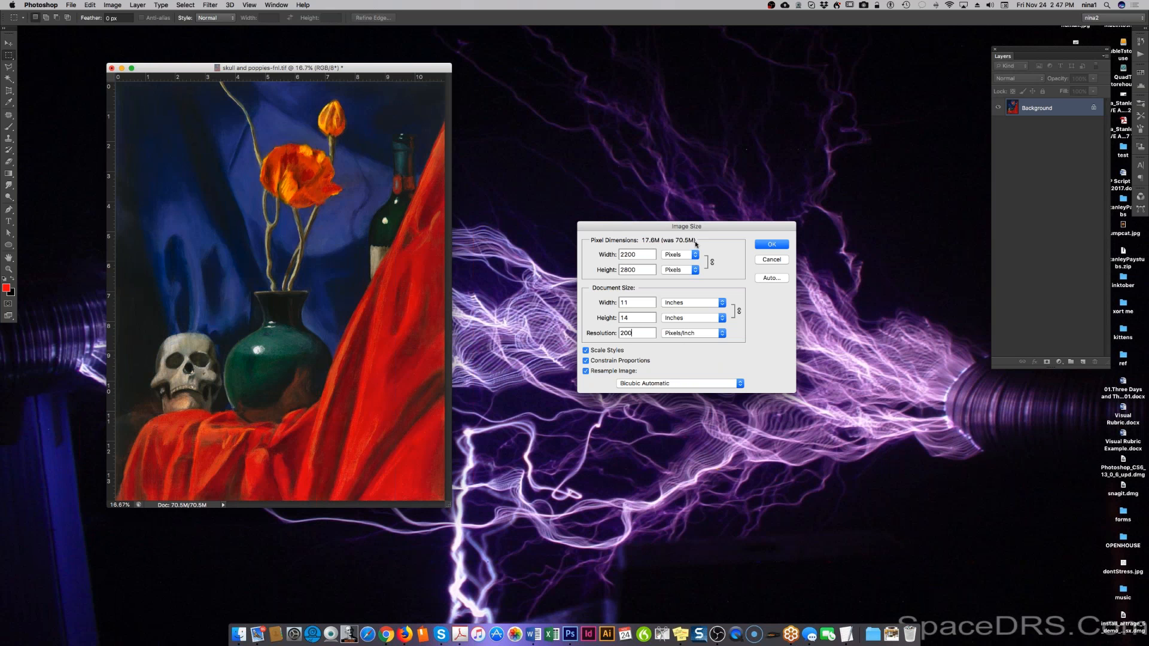
{"action": "left_click", "coordinate": [759, 246]}
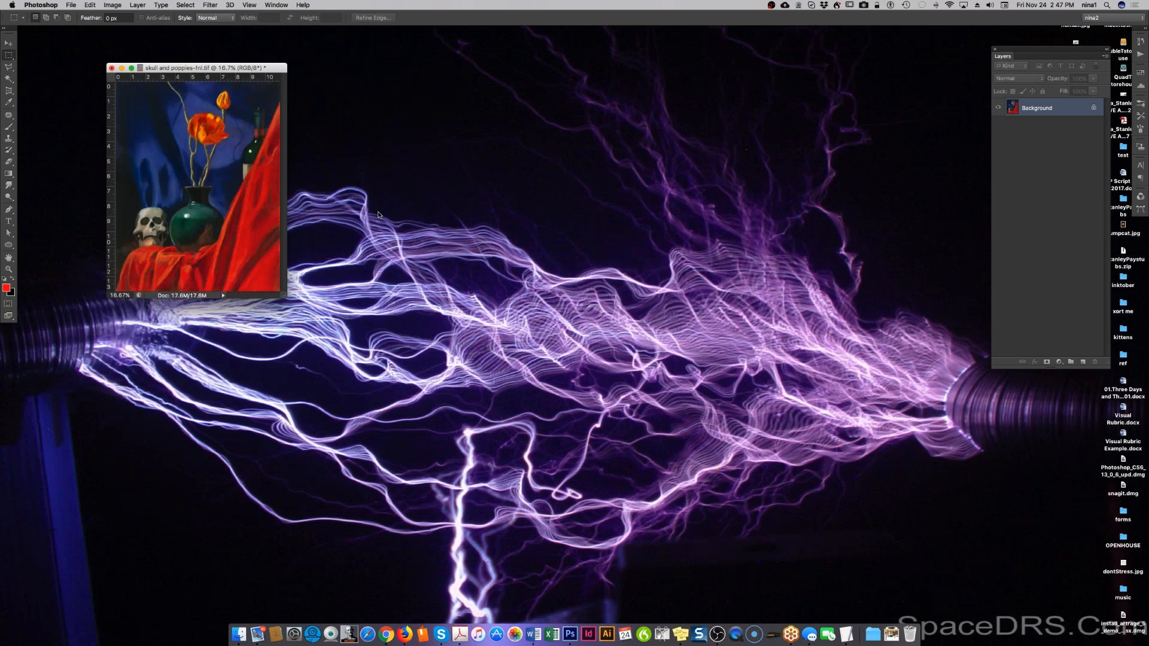
Inspect the resampled painting at actual pixel size and at reduced magnification.
{"action": "key", "text": "super+equal"}
{"action": "key", "text": "super+equal"}
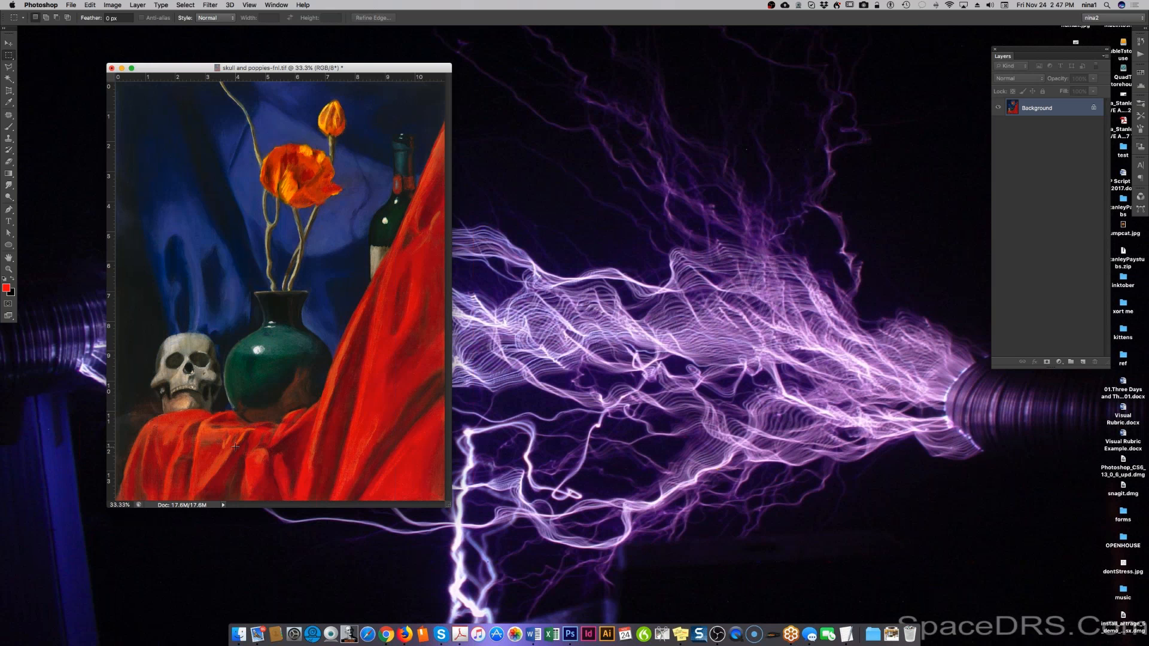
{"action": "left_click_drag", "start_coordinate": [389, 68], "coordinate": [552, 76]}
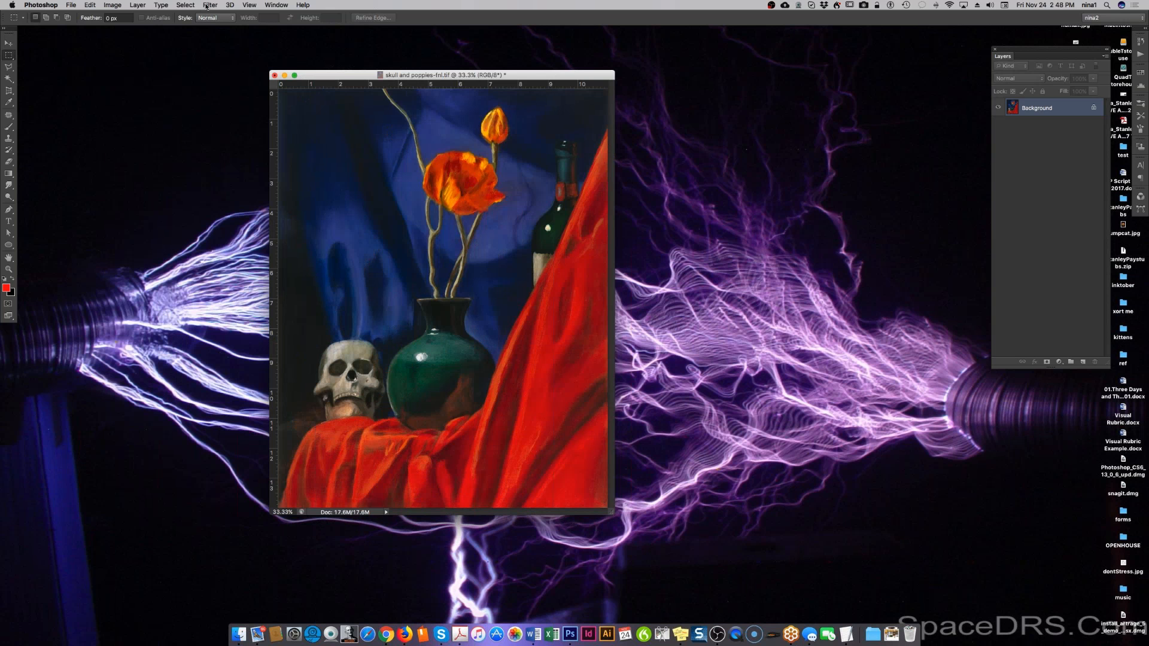
{"action": "left_click", "coordinate": [249, 6]}
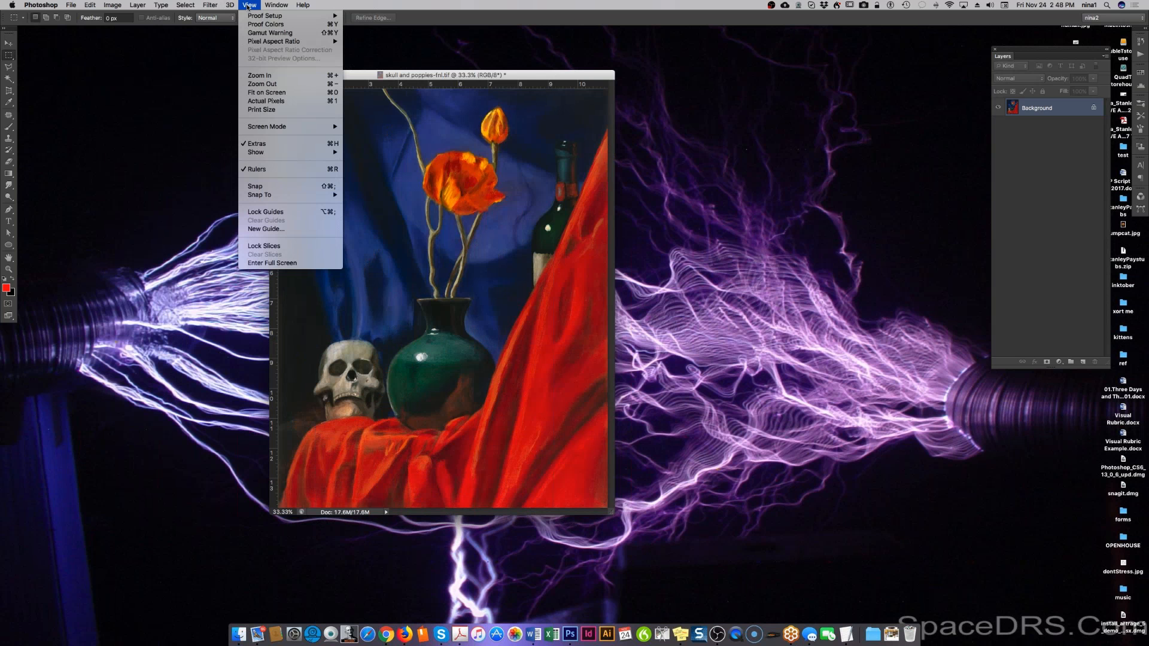
{"action": "left_click", "coordinate": [266, 101]}
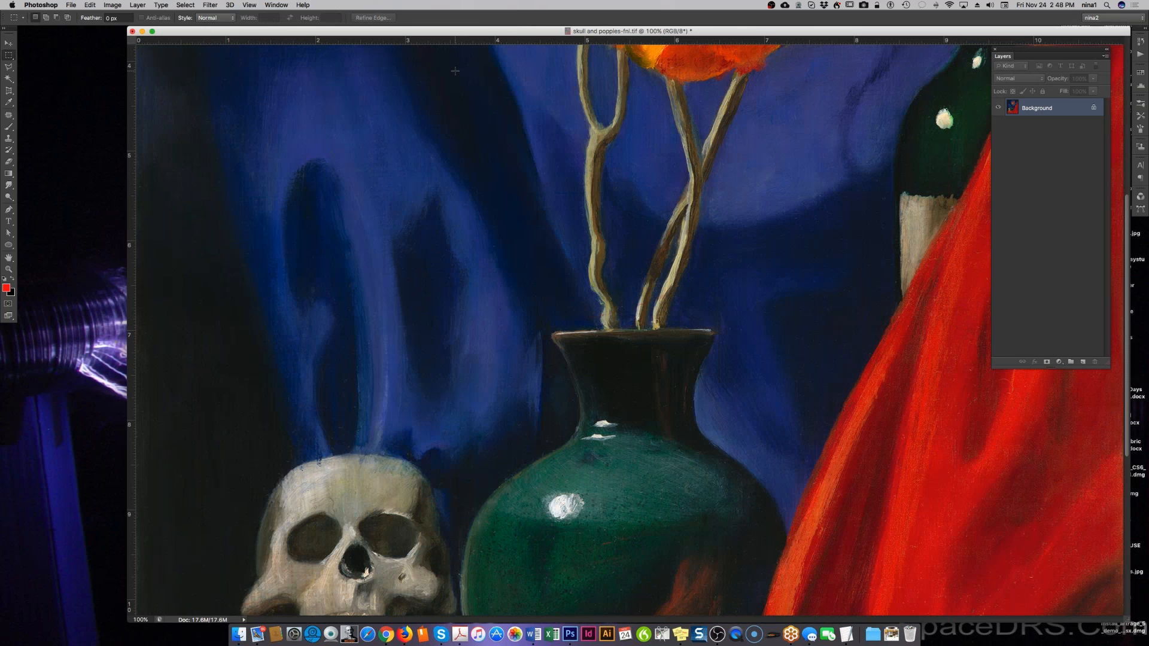
{"action": "key", "text": "super+minus"}
{"action": "key", "text": "super+minus"}
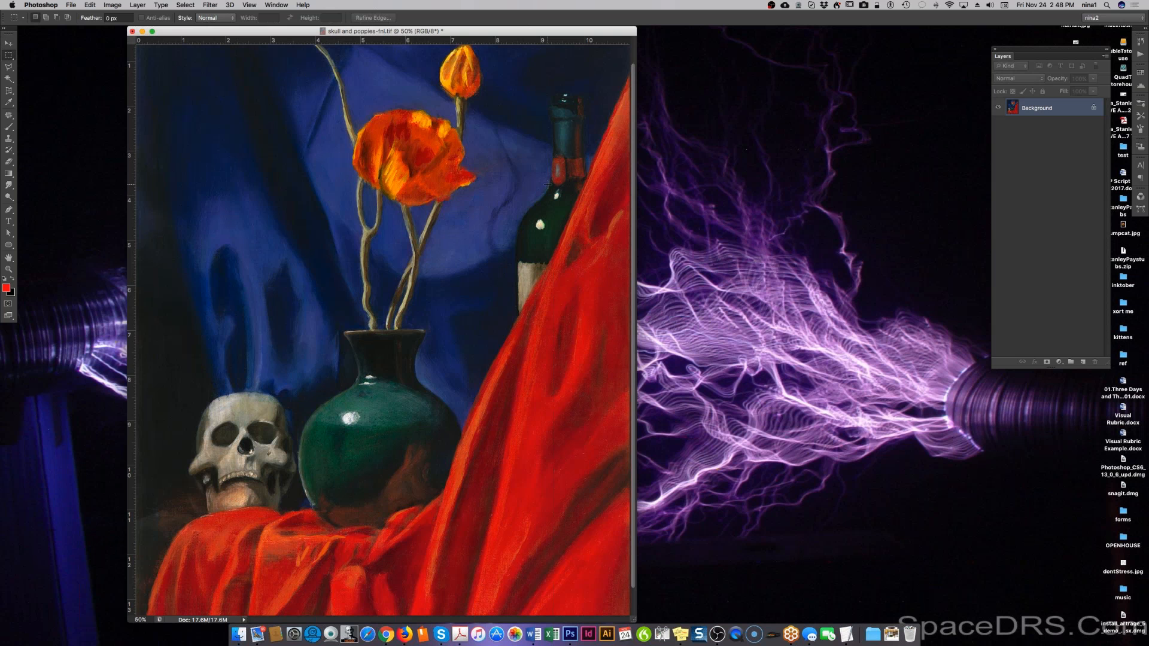
{"action": "left_click_drag", "start_coordinate": [385, 33], "coordinate": [535, 41]}
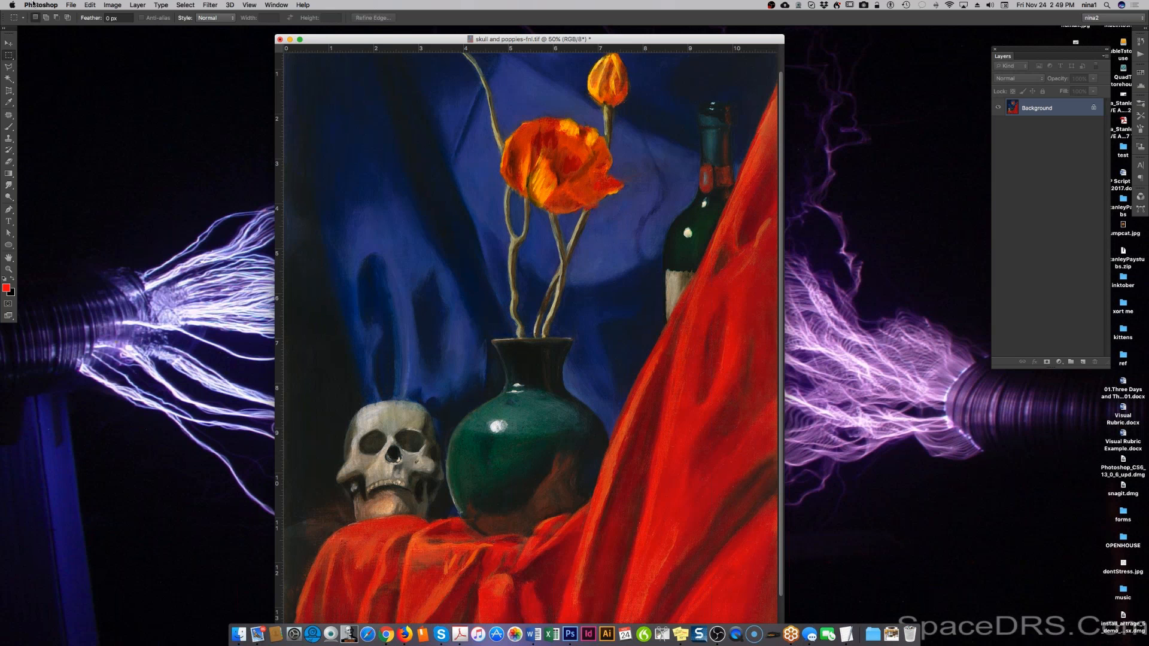
Resample the painting to a resolution of 72 pixels/inch, keeping the document size of 11 by 14 inches.
{"action": "key", "text": "super+alt+i"}
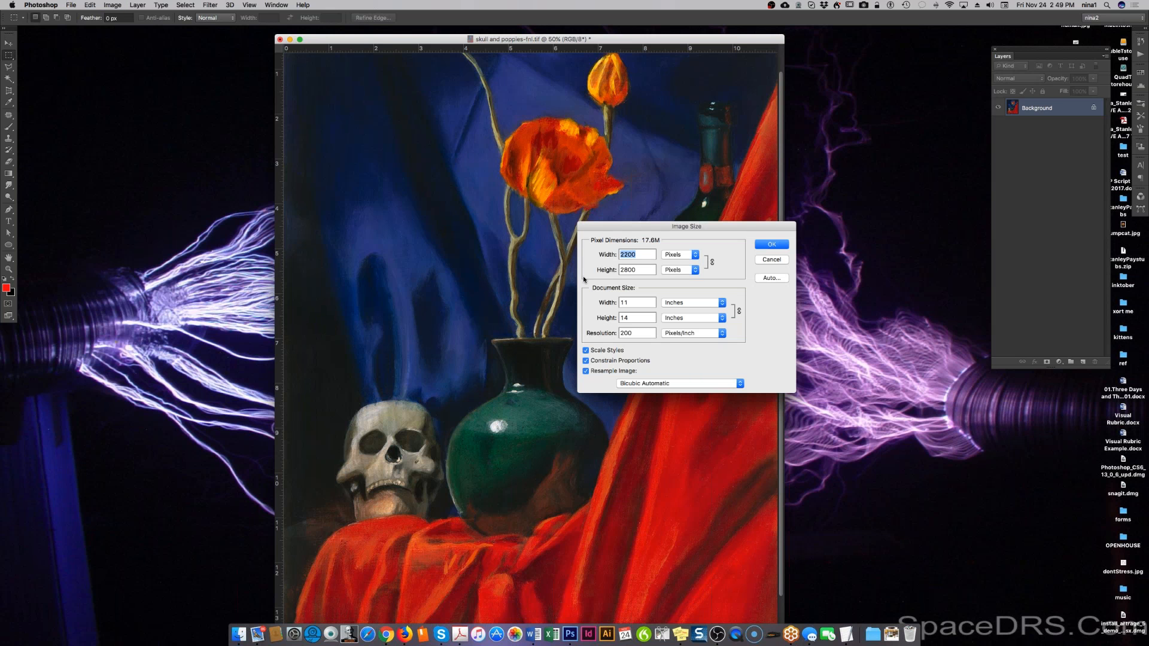
{"action": "double_click", "coordinate": [625, 333]}
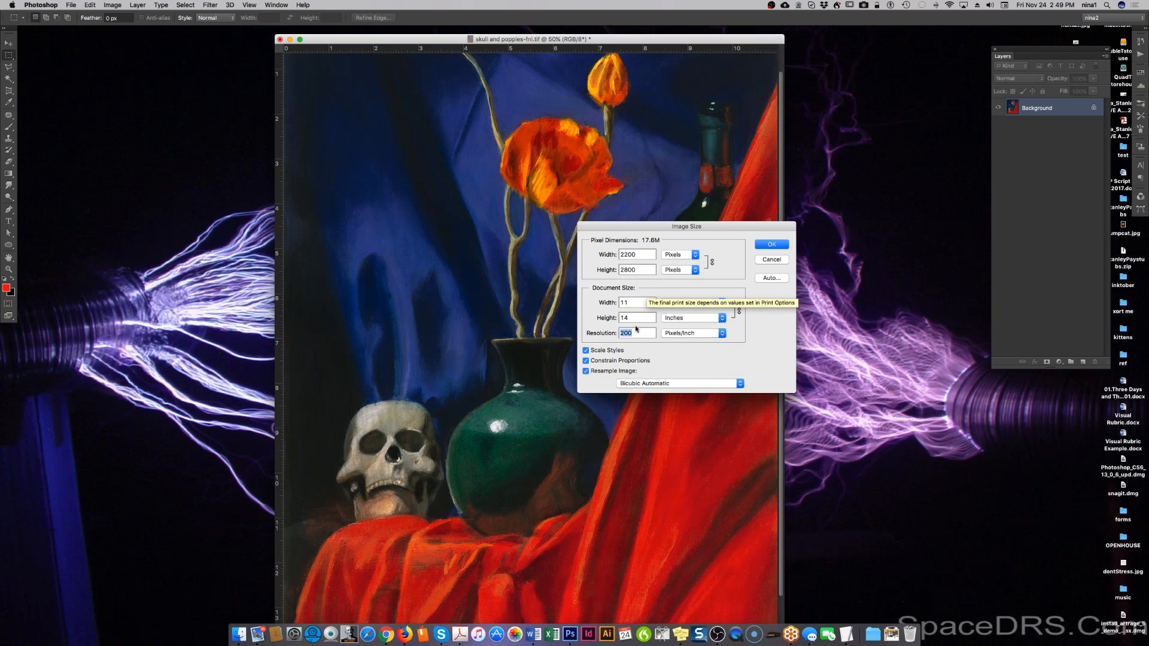
{"action": "type", "text": "72"}
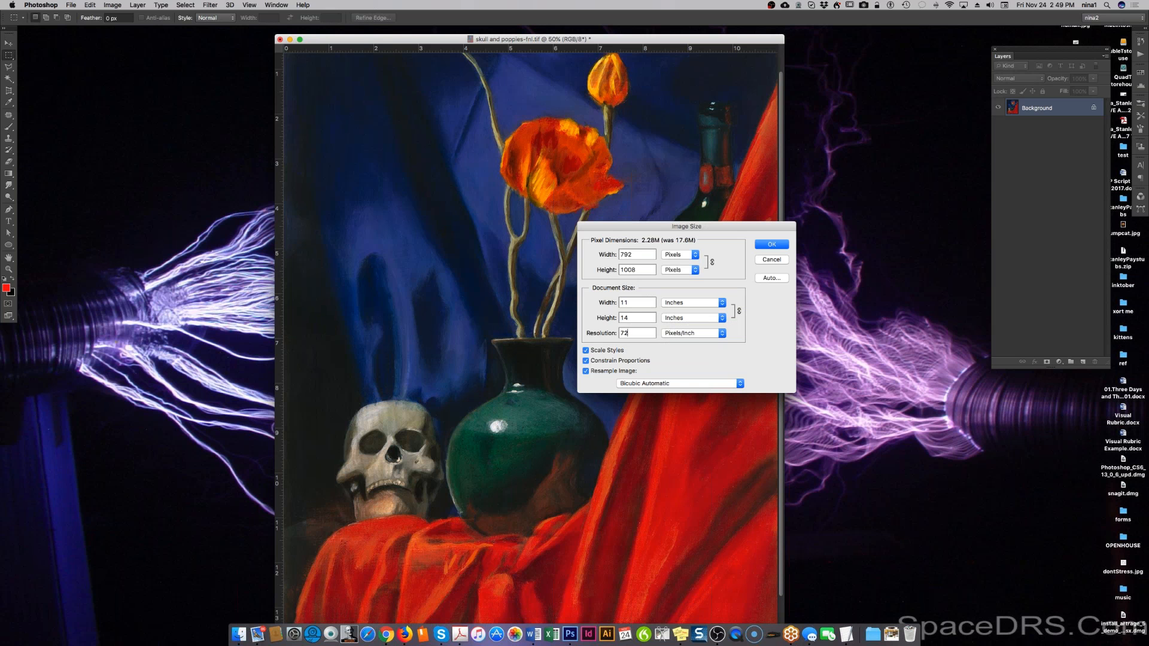
{"action": "double_click", "coordinate": [627, 270]}
{"action": "left_click", "coordinate": [625, 254]}
{"action": "double_click", "coordinate": [627, 270]}
{"action": "left_click", "coordinate": [773, 244]}
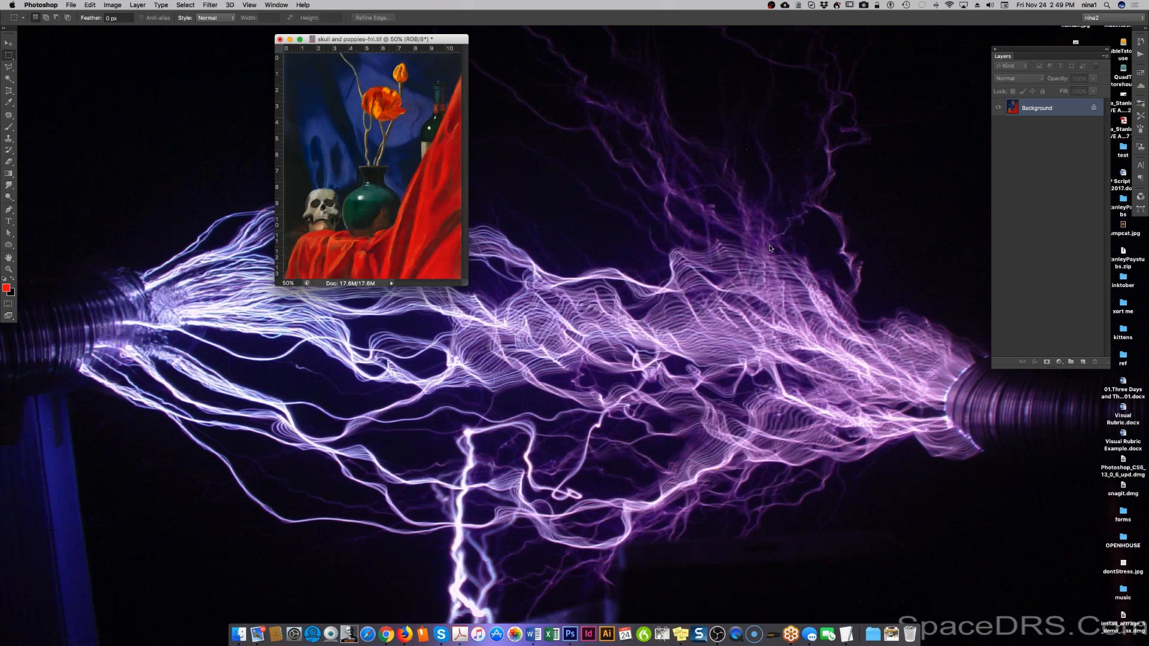
Save the resized painting under the name skull in JPEG format in the skull and poppies folder.
{"action": "left_click", "coordinate": [73, 7]}
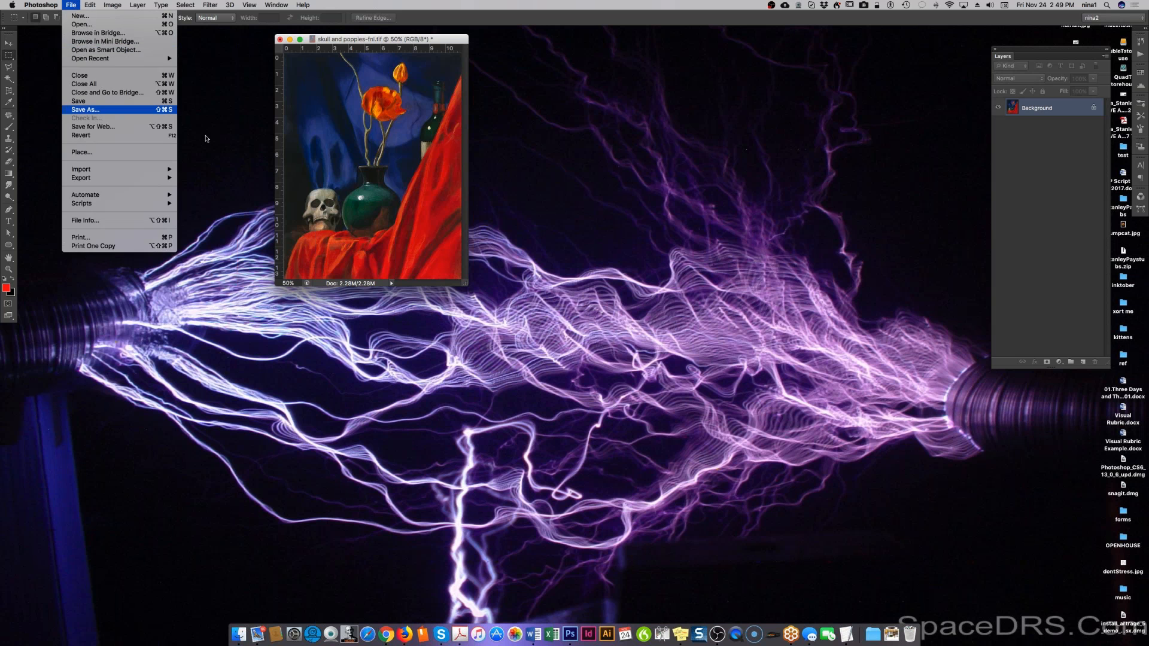
{"action": "left_click", "coordinate": [100, 110]}
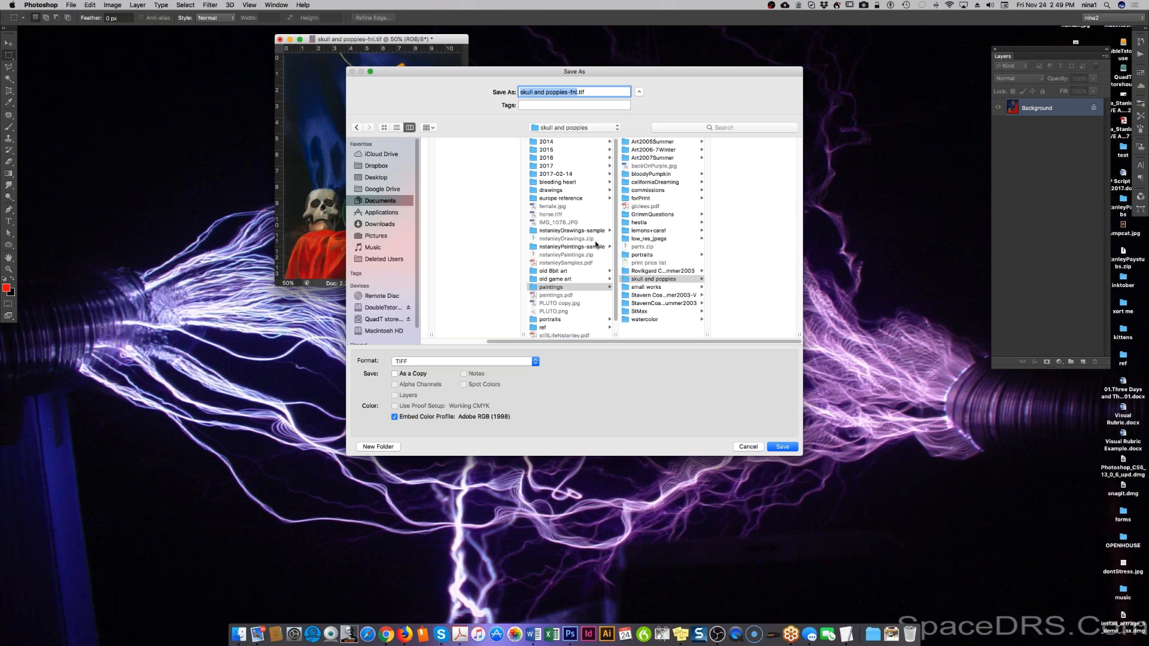
{"action": "left_click", "coordinate": [578, 93]}
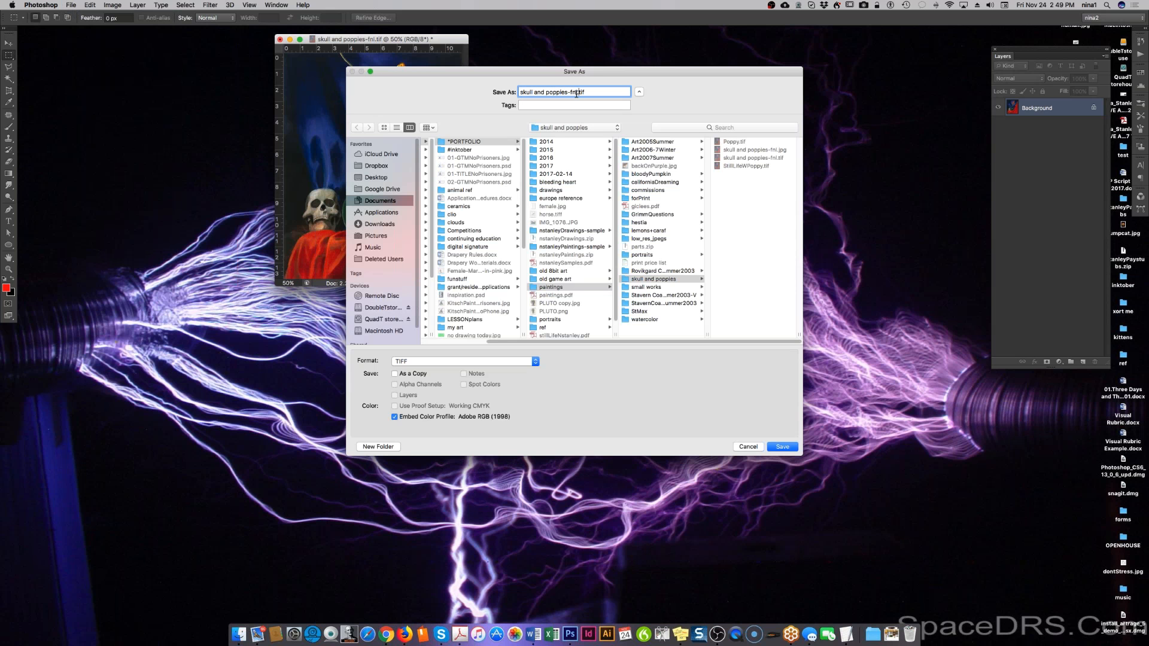
{"action": "left_click_drag", "start_coordinate": [576, 92], "coordinate": [535, 92]}
{"action": "key", "text": "BackSpace"}
{"action": "key", "text": "BackSpace"}
{"action": "left_click", "coordinate": [470, 361]}
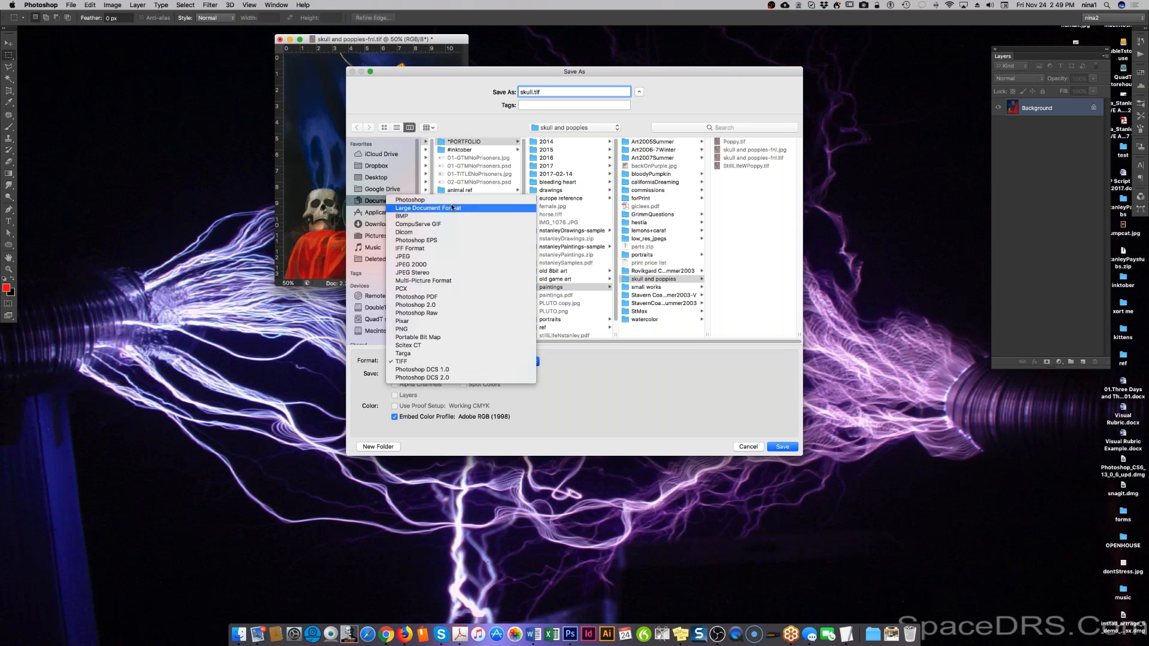
{"action": "left_click", "coordinate": [413, 256]}
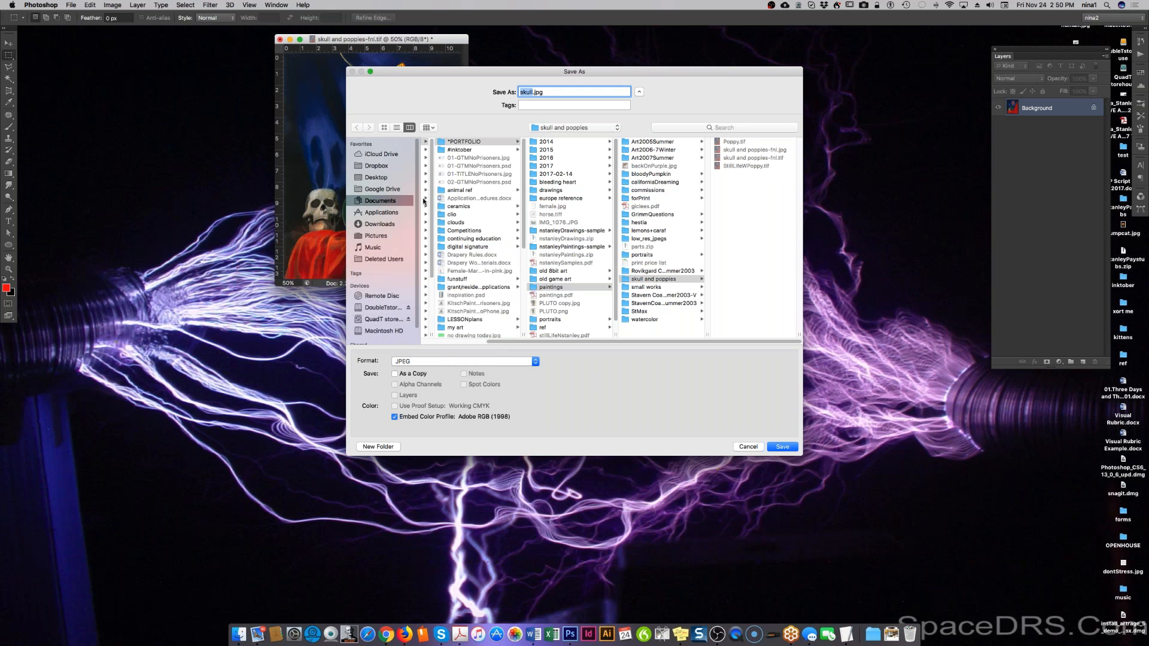
{"action": "key", "text": "Return"}
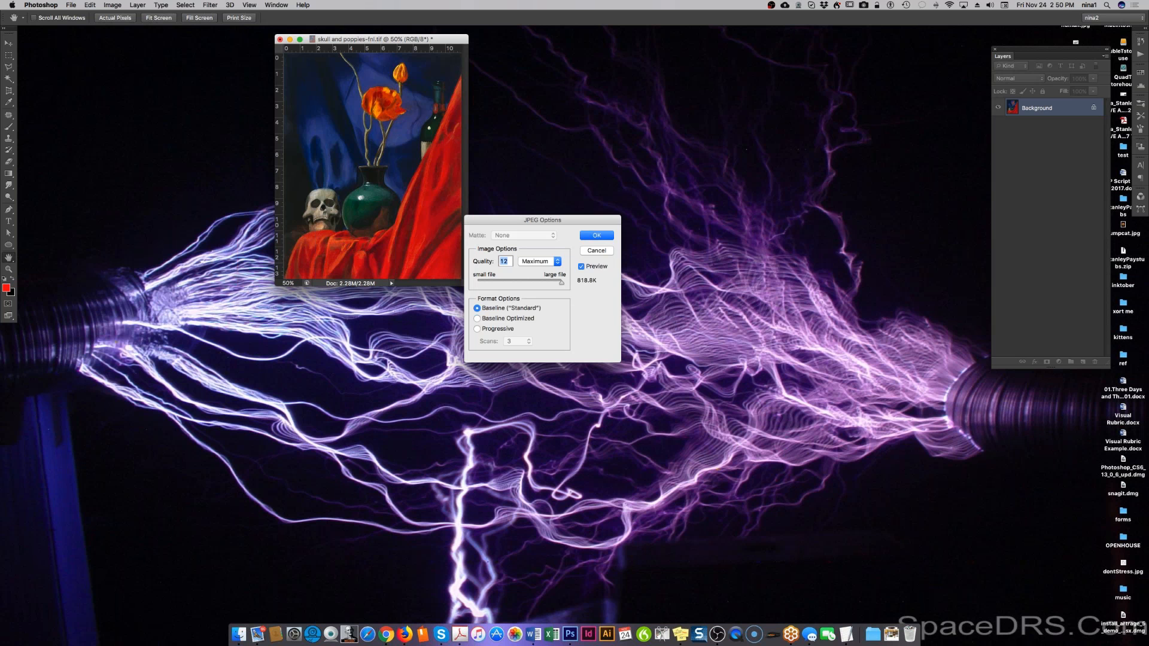
Lower the JPEG quality below maximum and complete the save with the Baseline ("Standard") format option.
{"action": "left_click_drag", "start_coordinate": [522, 222], "coordinate": [621, 189]}
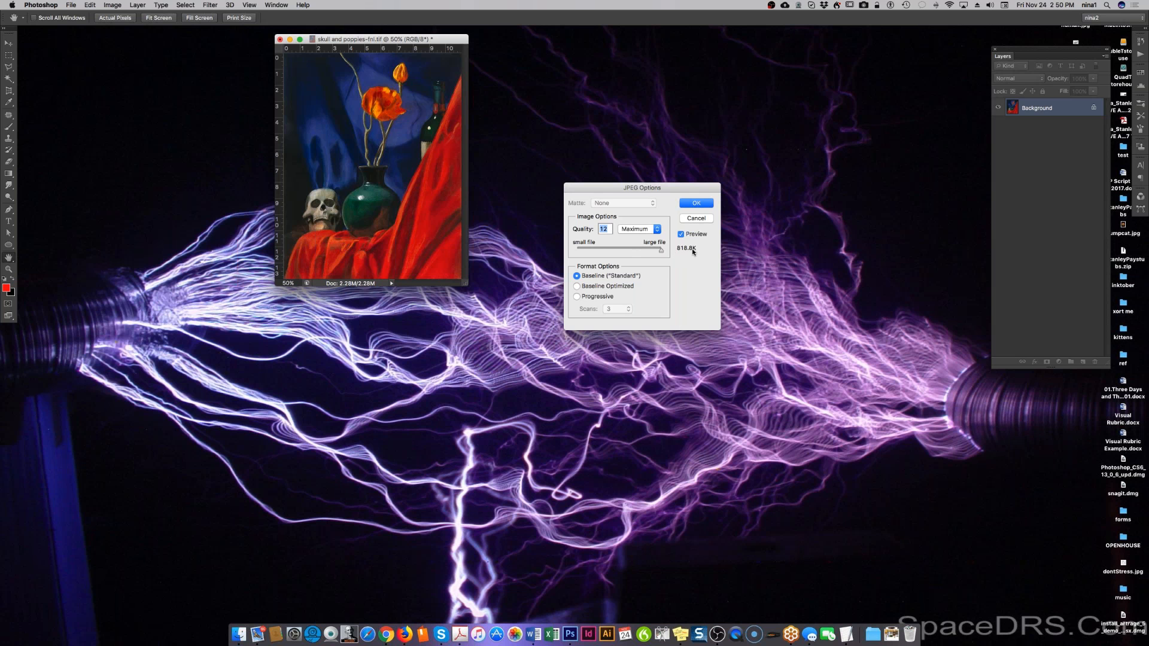
{"action": "left_click", "coordinate": [628, 250]}
{"action": "left_click_drag", "start_coordinate": [628, 250], "coordinate": [633, 252]}
{"action": "left_click", "coordinate": [701, 204]}
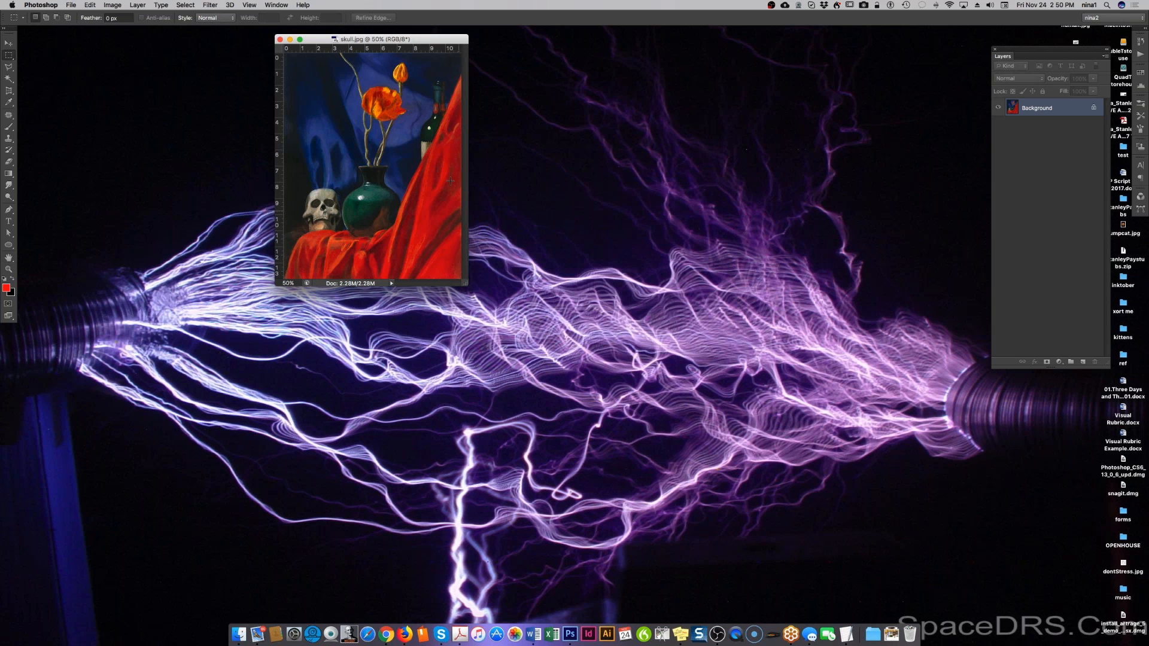
Try a JPEG quality of 82 for the 50-quality preview of the skull painting in Save for Web.
{"action": "left_click_drag", "start_coordinate": [419, 39], "coordinate": [564, 75]}
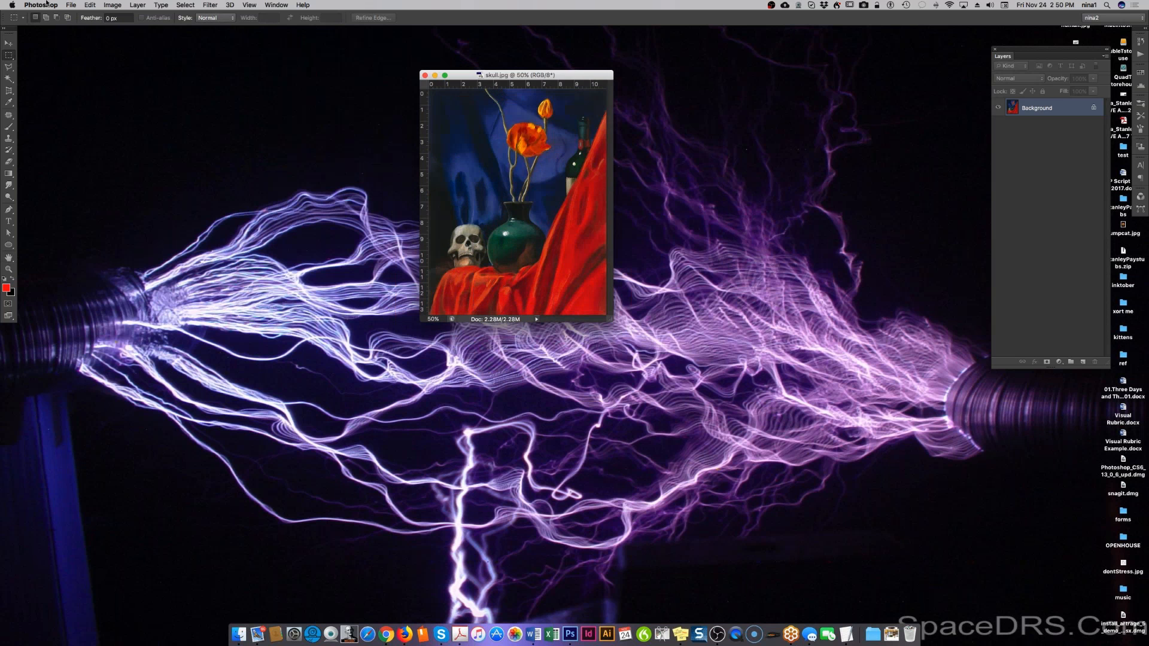
{"action": "left_click", "coordinate": [69, 6]}
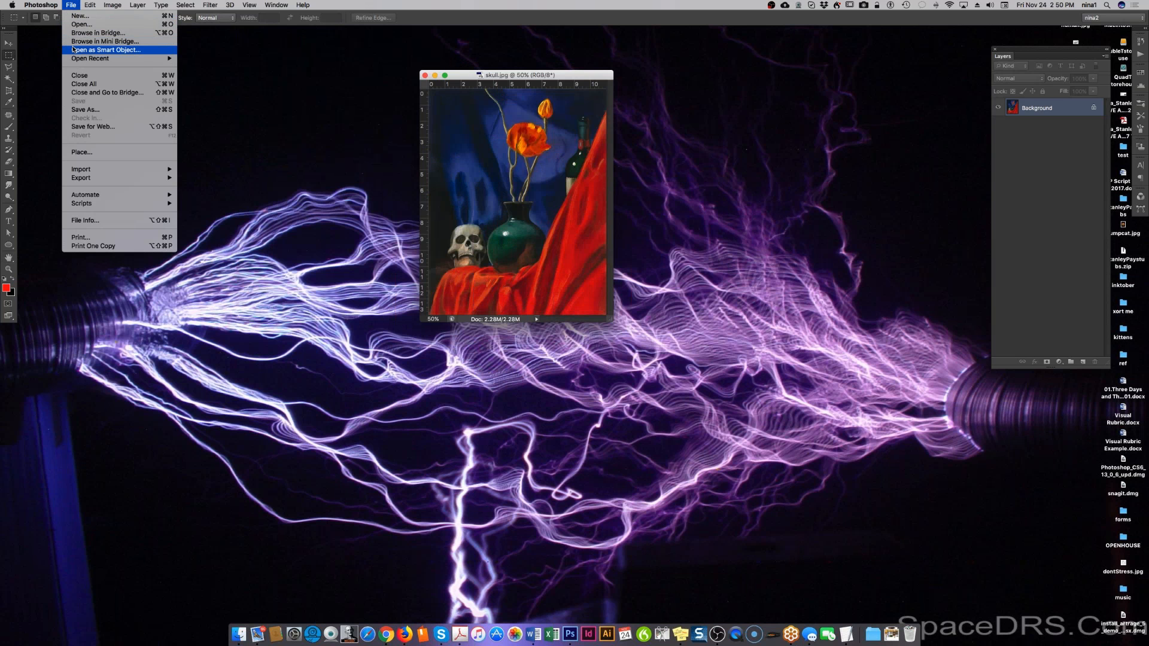
{"action": "left_click", "coordinate": [477, 82]}
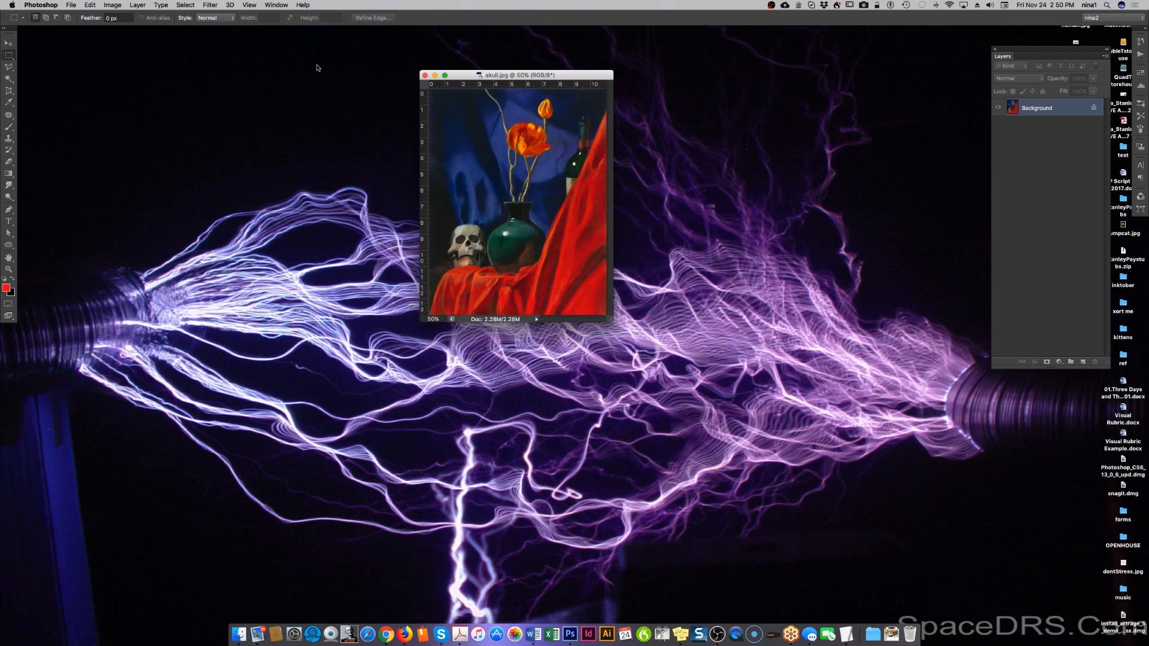
{"action": "left_click", "coordinate": [71, 5]}
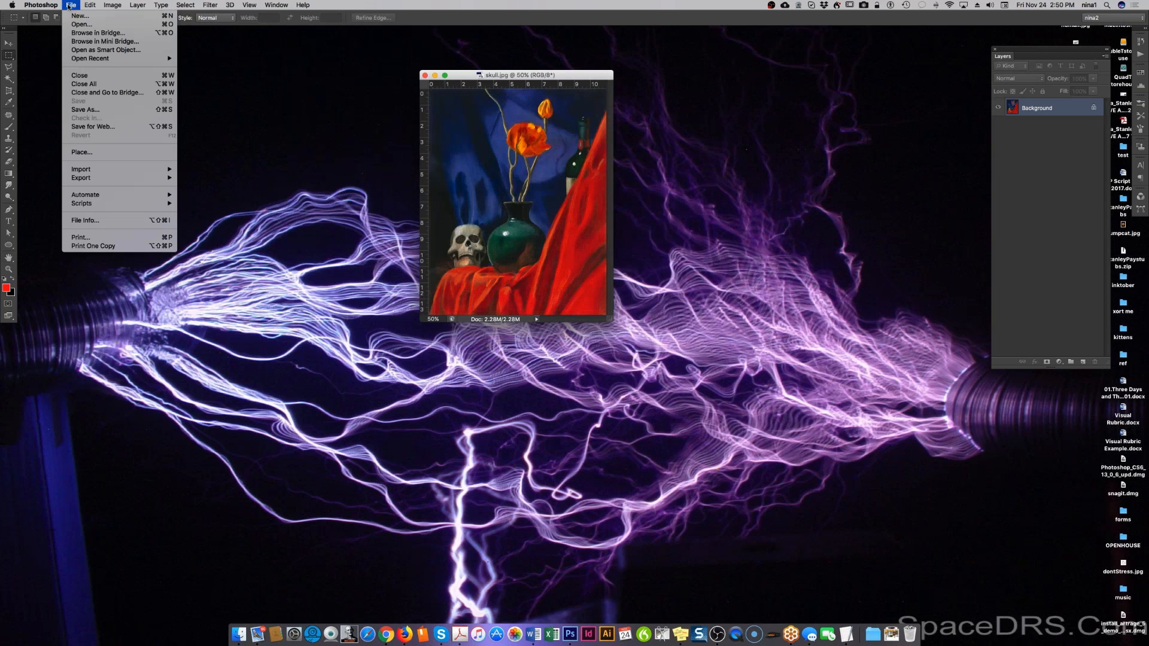
{"action": "left_click", "coordinate": [90, 126]}
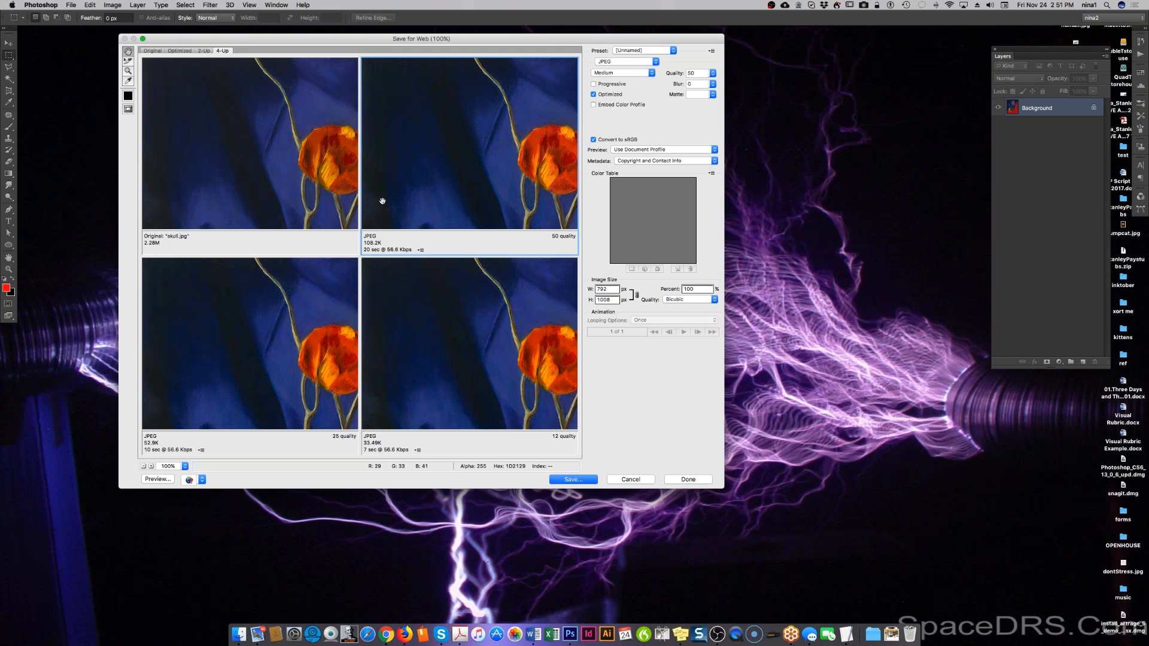
{"action": "left_click", "coordinate": [713, 73]}
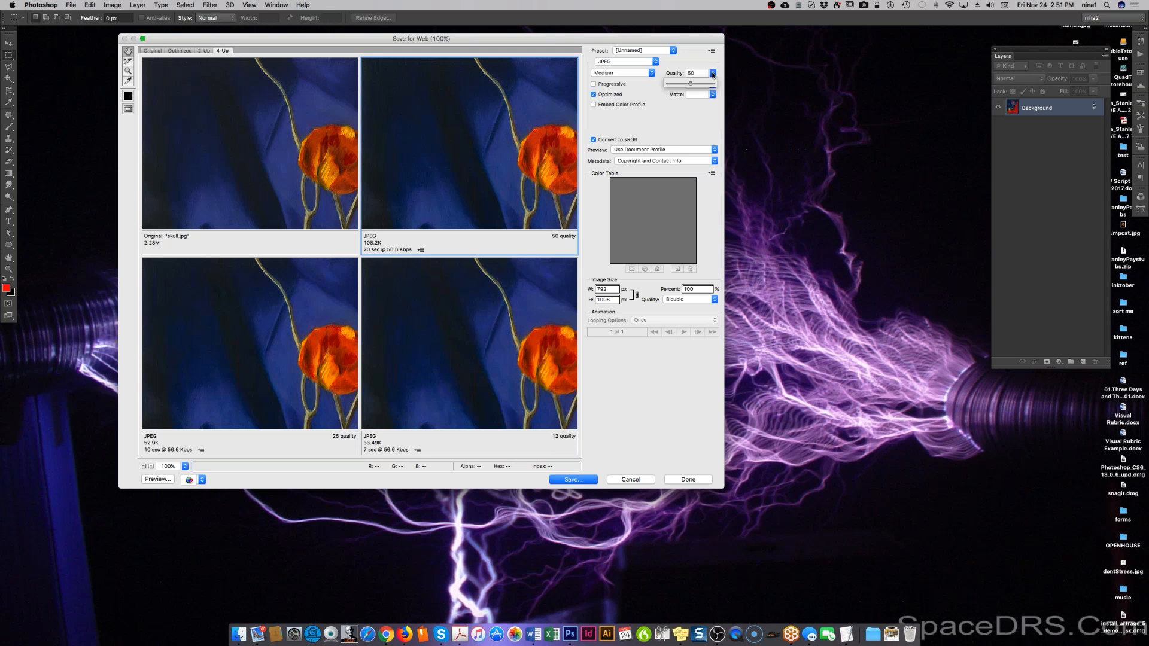
{"action": "left_click", "coordinate": [705, 84]}
{"action": "left_click", "coordinate": [487, 162]}
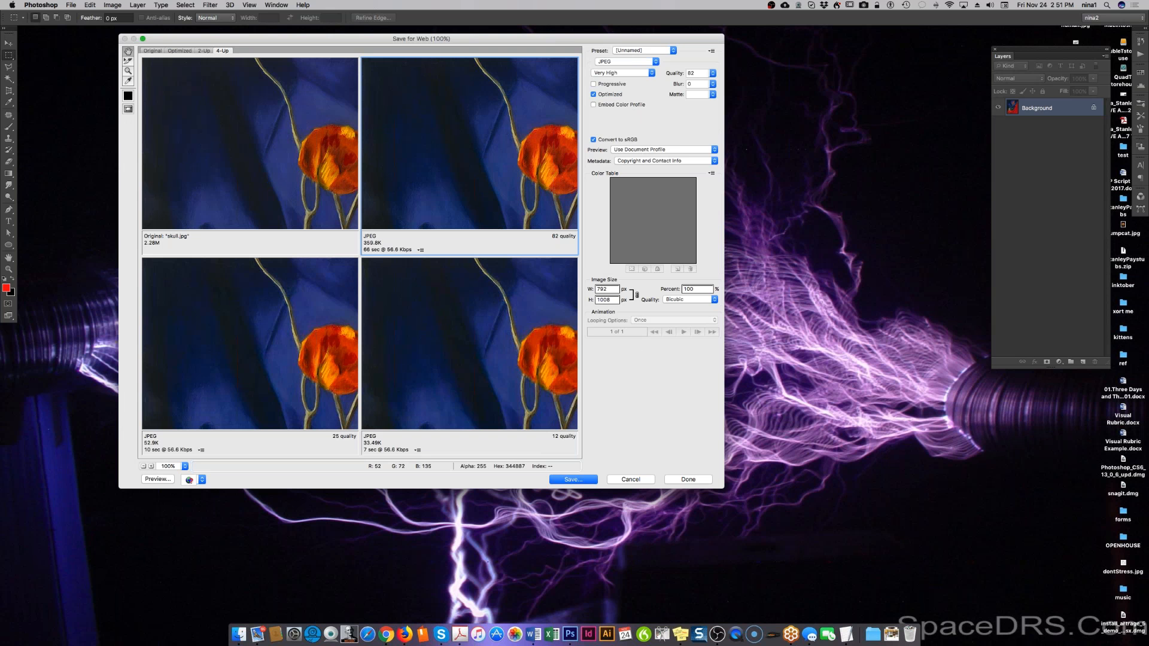
Compare the original with the JPEG previews around the skull and red cloth, and leave Save for Web without saving.
{"action": "left_click", "coordinate": [441, 375]}
{"action": "left_click", "coordinate": [297, 196]}
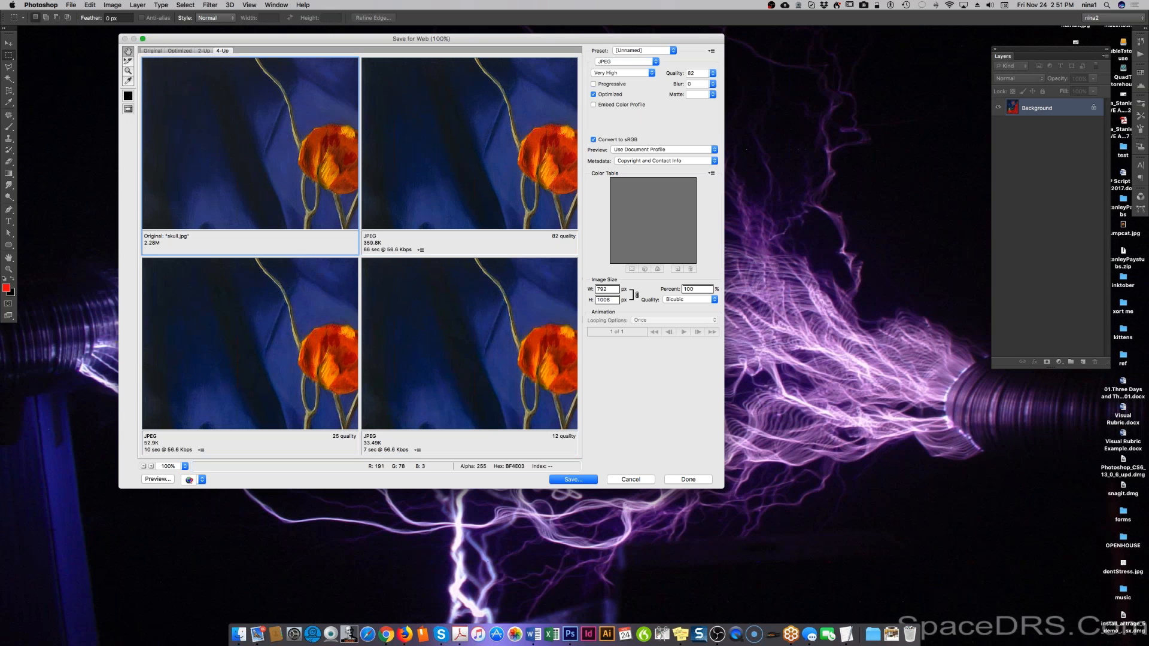
{"action": "left_click_drag", "start_coordinate": [297, 196], "coordinate": [447, 182]}
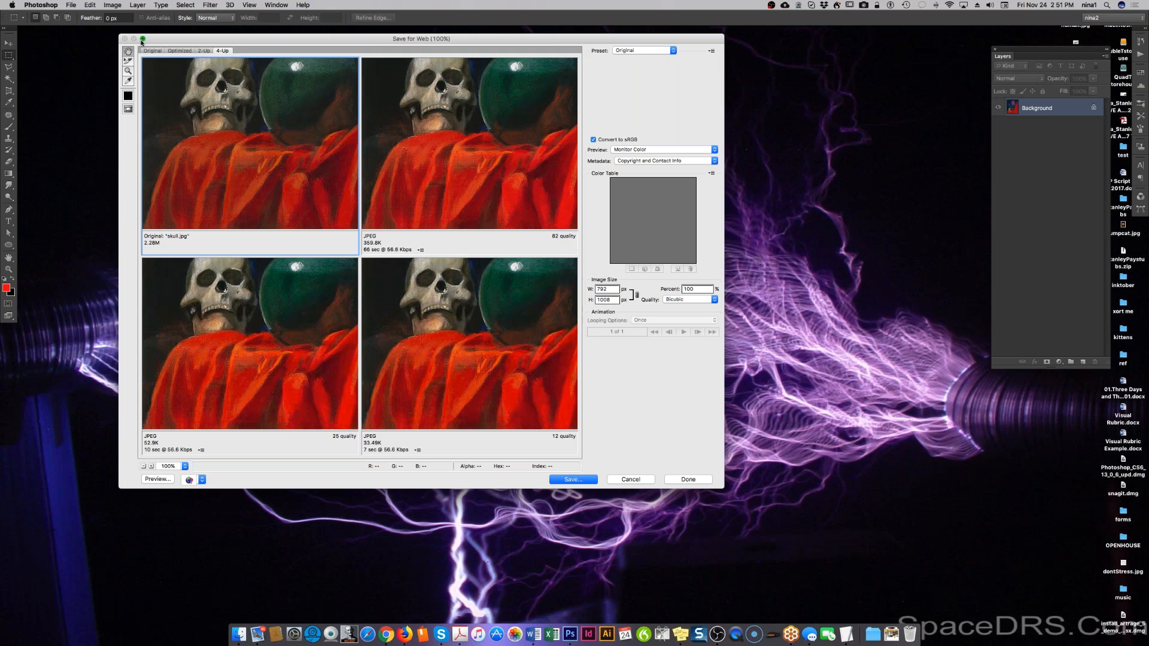
{"action": "left_click", "coordinate": [643, 479]}
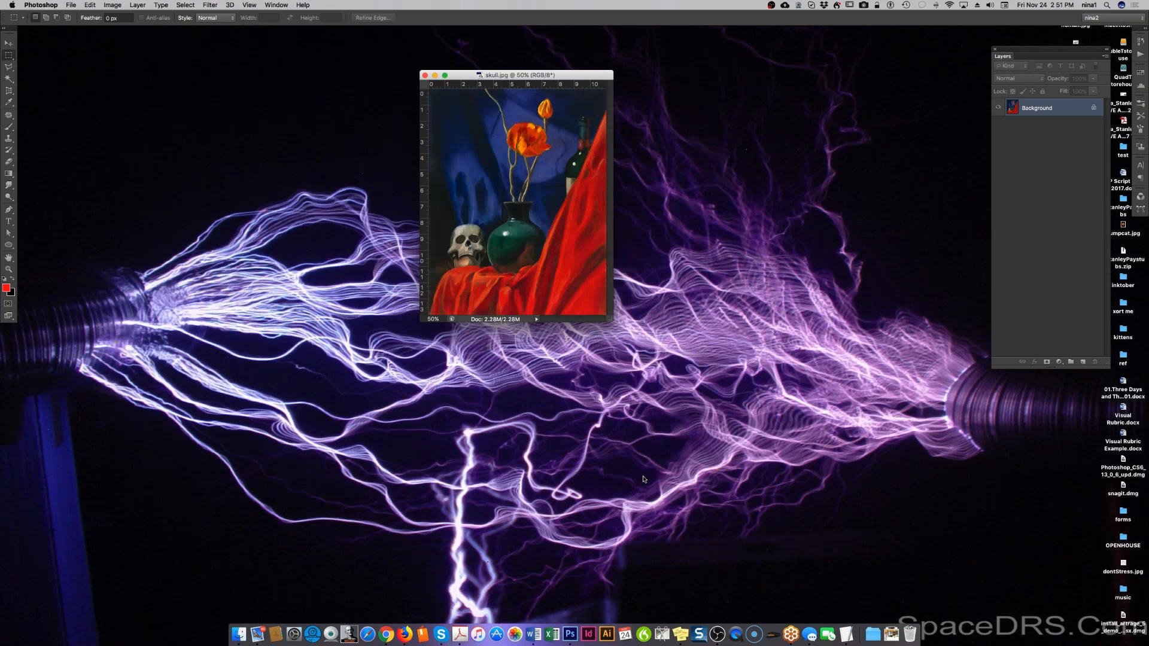
Move the skull.jpg document window aside and close the document.
{"action": "left_click_drag", "start_coordinate": [526, 77], "coordinate": [296, 90]}
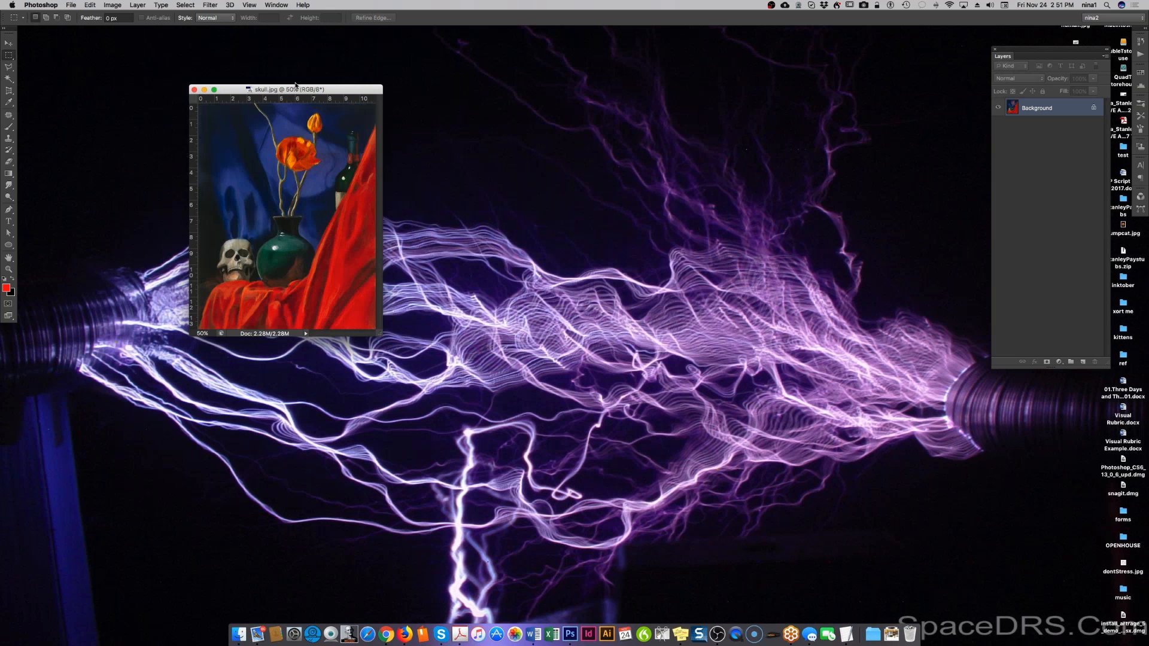
{"action": "key", "text": "super+w"}
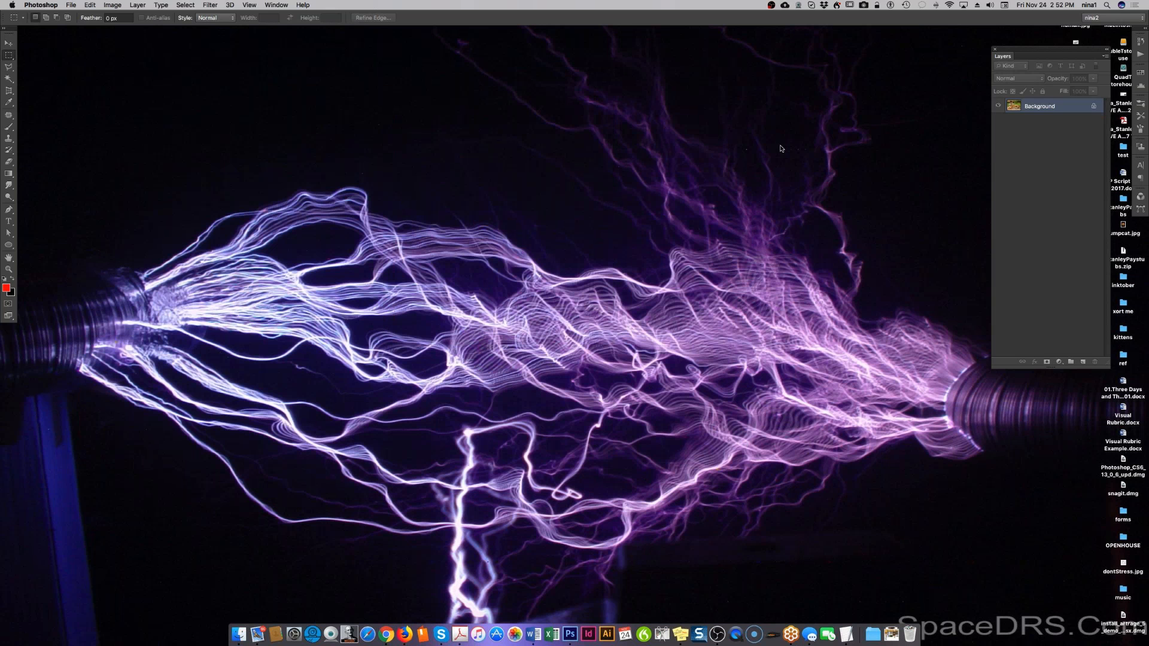